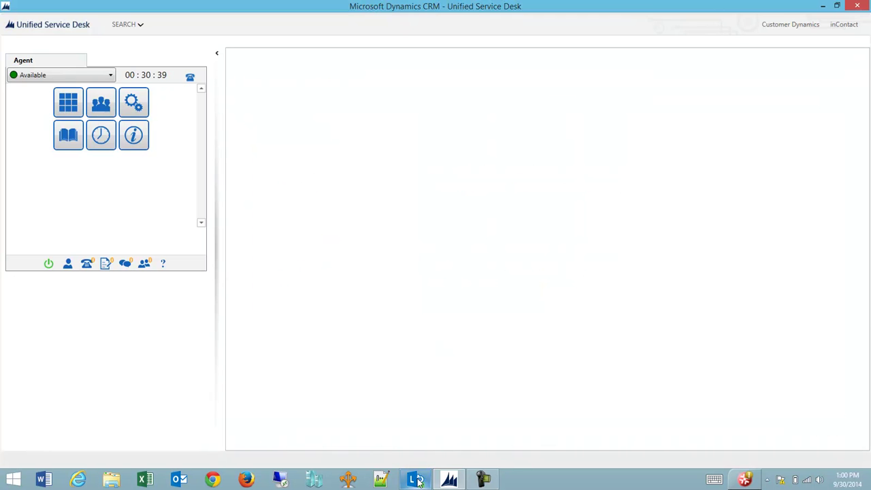
# Switch to Lync, call the already entered contact-centre number with menu option 1, and answer the incoming call in Unified Service Desk
pyautogui.click(417, 480)
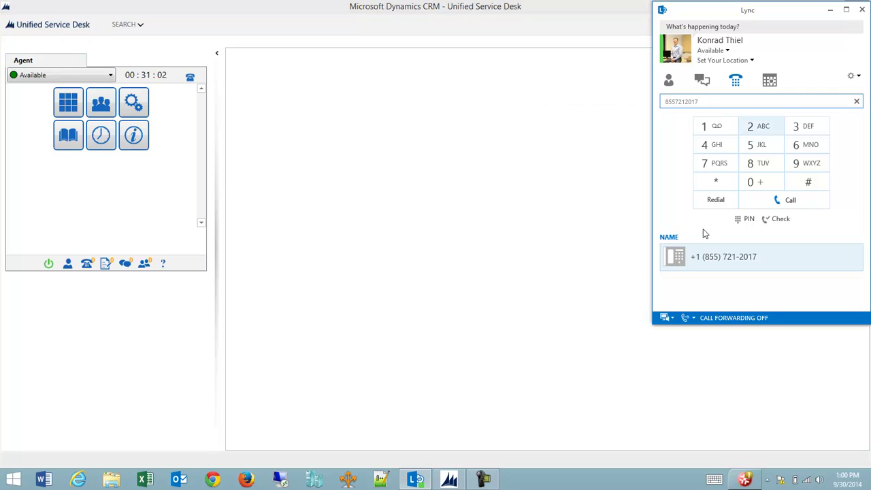
pyautogui.click(770, 206)
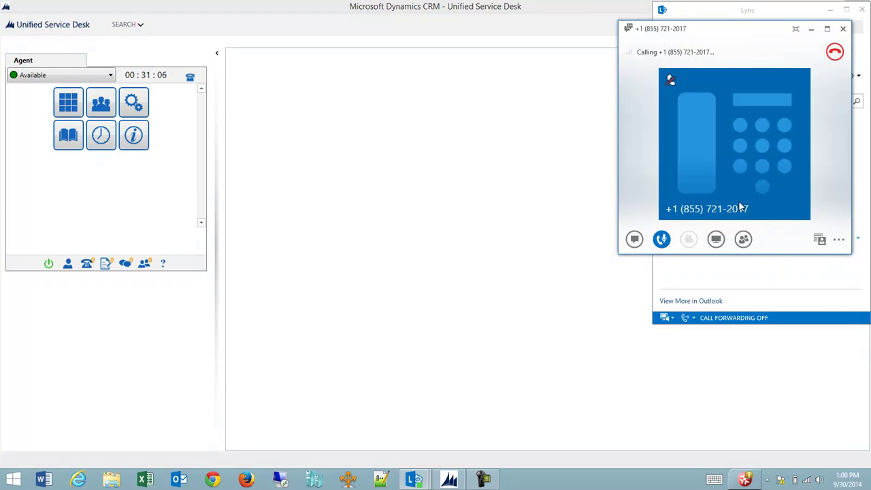
pyautogui.moveTo(662, 242)
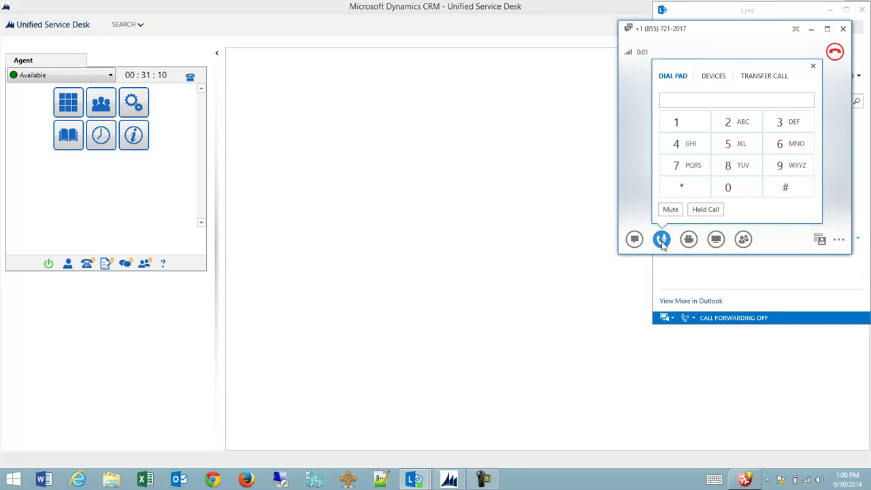
pyautogui.click(684, 126)
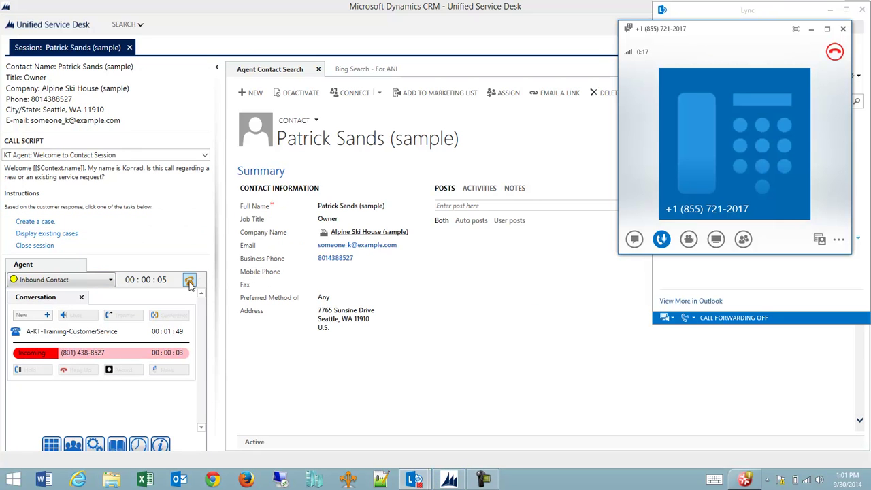
pyautogui.click(77, 349)
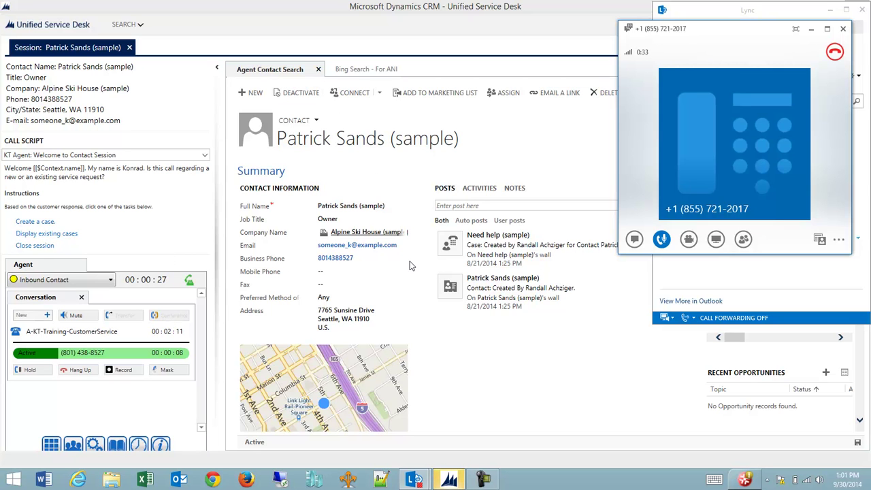
# Examine the contact's business phone and the Bing search run on the caller's number
pyautogui.click(360, 261)
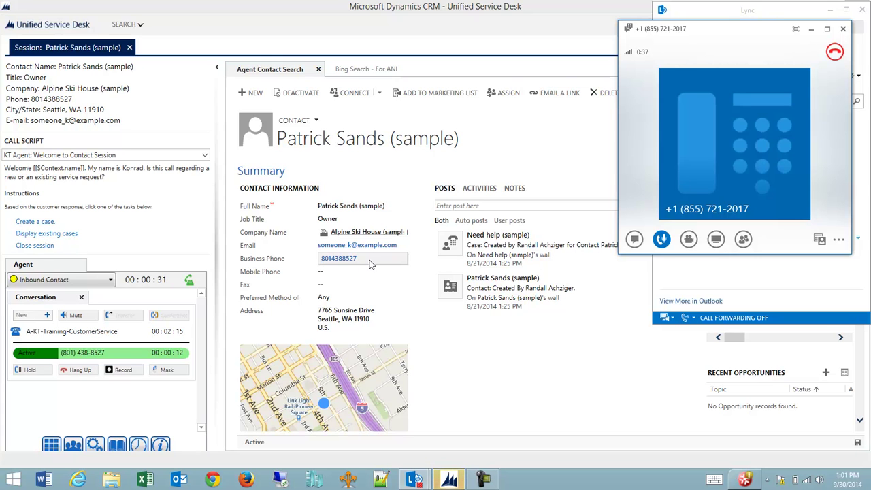
pyautogui.click(359, 71)
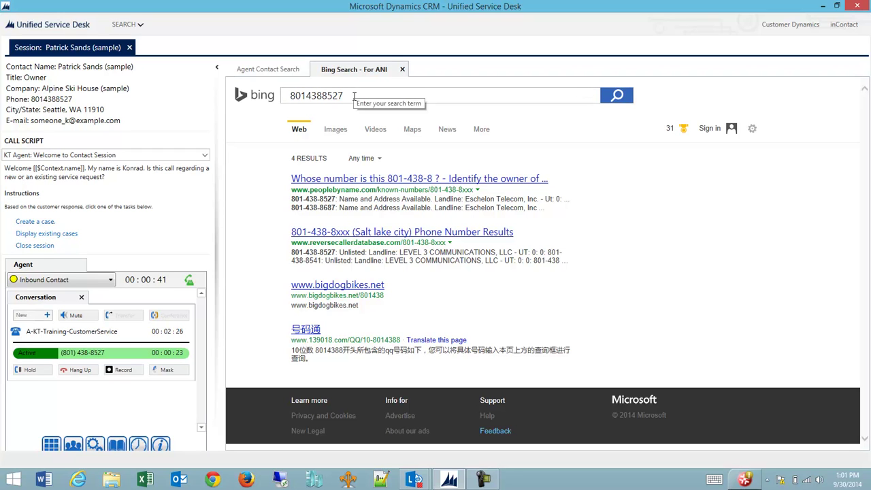
pyautogui.click(354, 96)
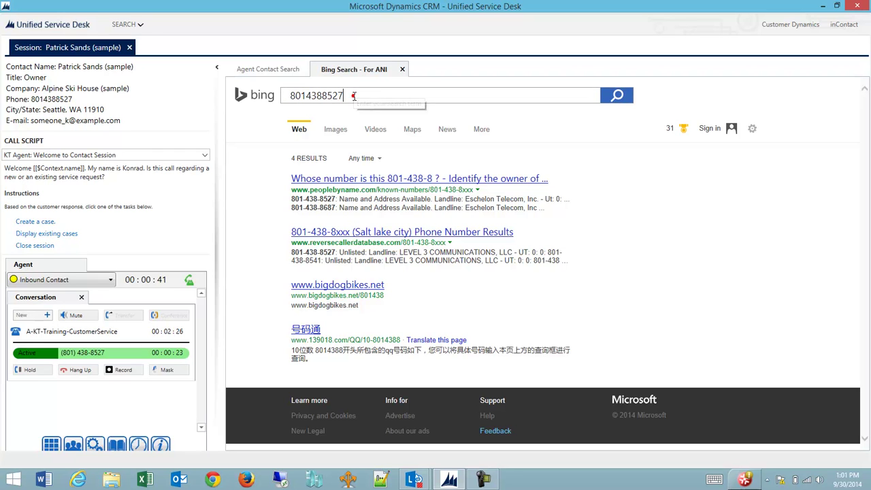
# From the call script, open a new case form and display the contact's existing cases in the All Cases view
pyautogui.click(52, 223)
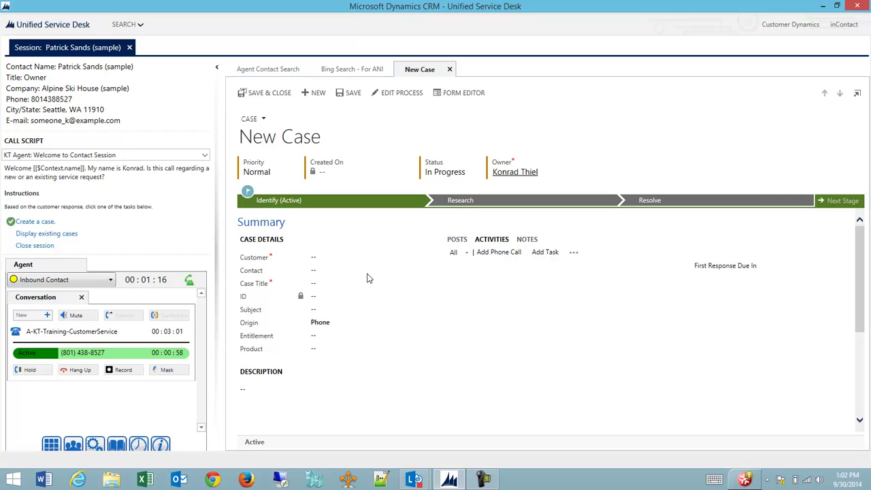
pyautogui.click(47, 234)
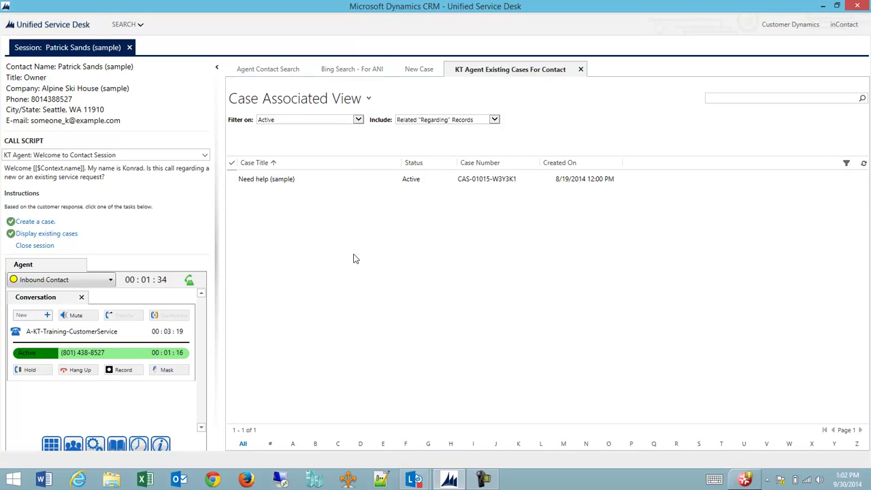
pyautogui.click(297, 100)
pyautogui.click(263, 163)
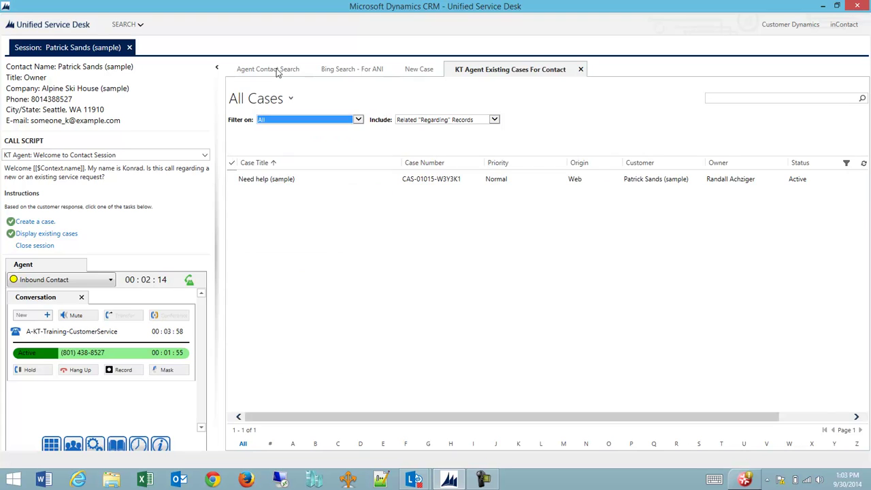
# View the activities on the contact record and open the form for adding a phone call
pyautogui.click(276, 69)
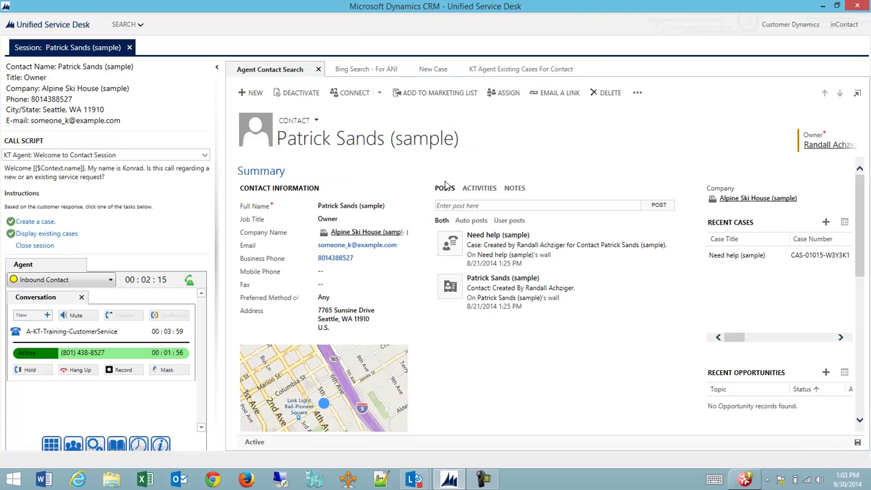
pyautogui.click(479, 189)
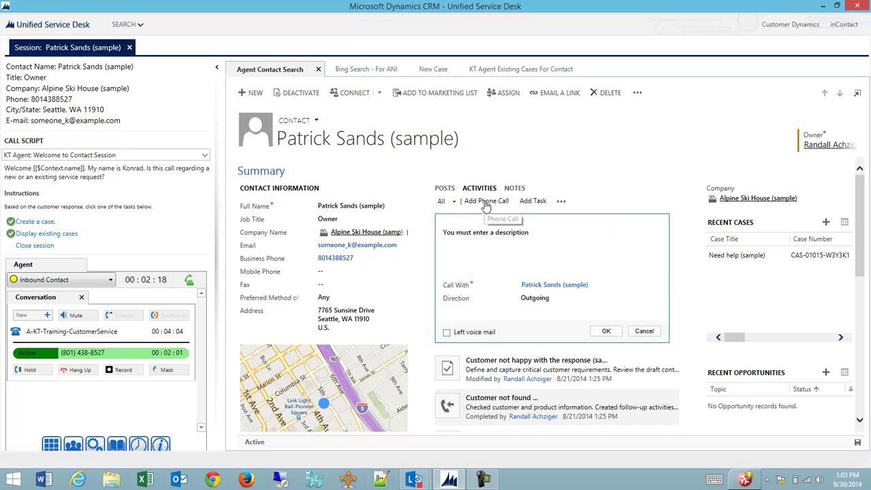
pyautogui.click(484, 202)
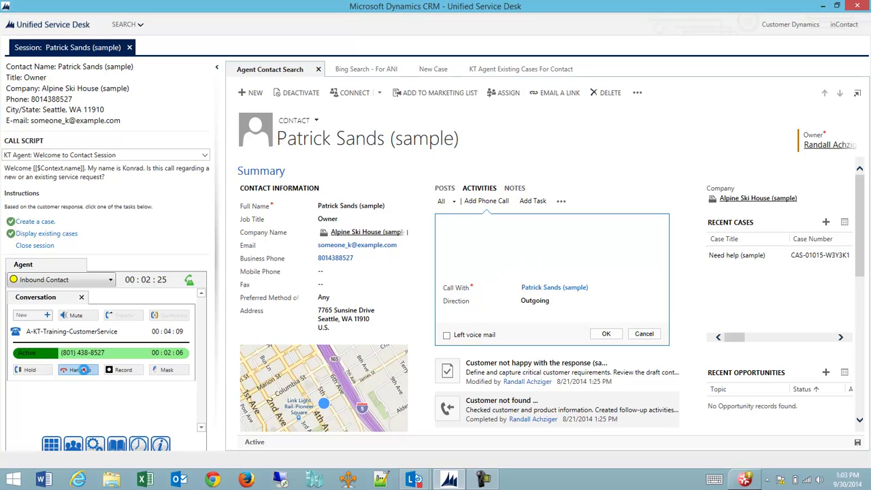
# Hang up the active call and set the agent state to Available
pyautogui.click(83, 371)
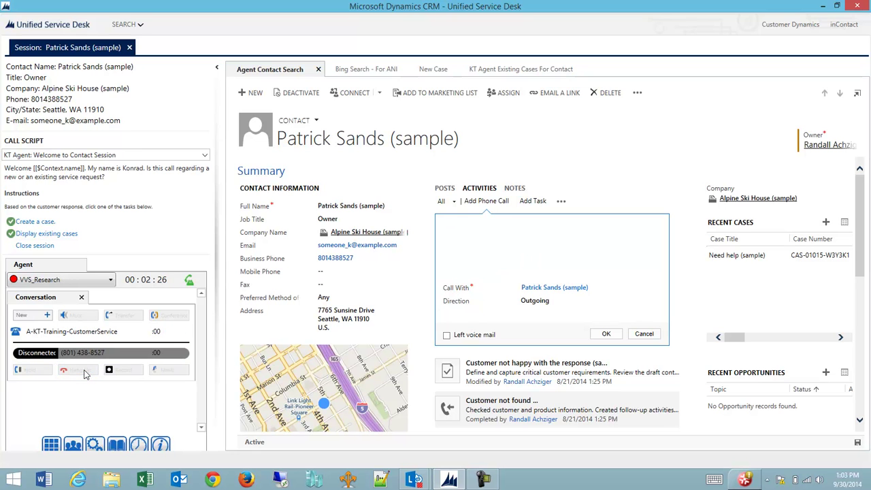
pyautogui.click(72, 282)
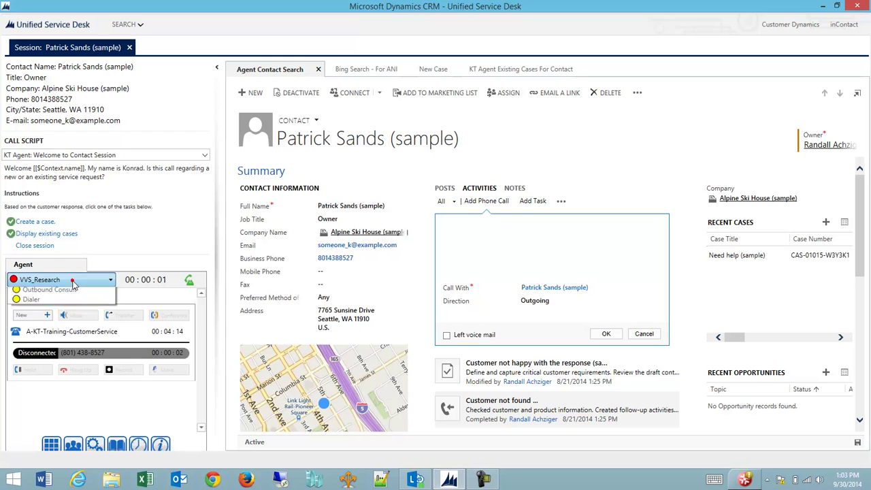
pyautogui.click(39, 305)
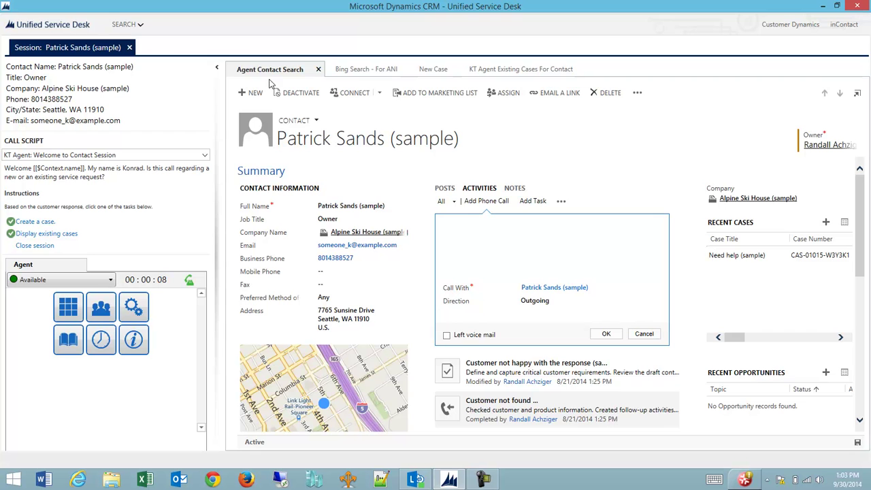
# Review the Bing search, new case and existing cases pages still open in the session, ending on the contact record
pyautogui.click(389, 68)
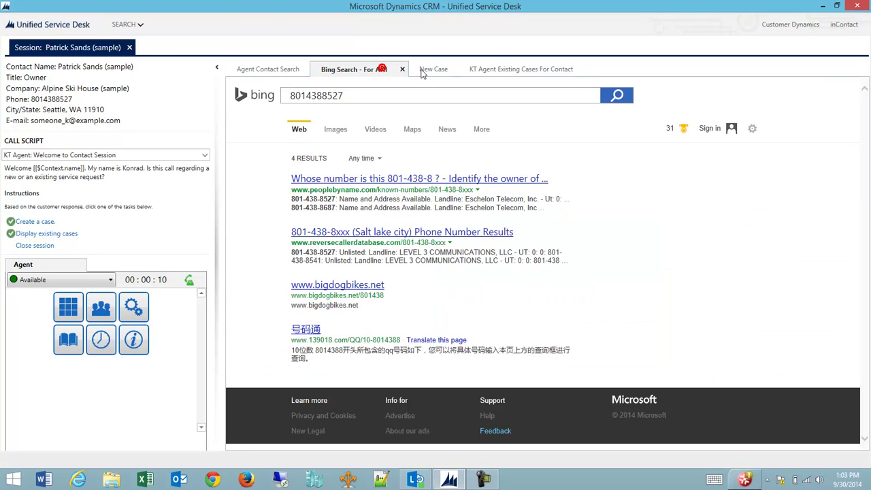
pyautogui.click(425, 68)
pyautogui.click(498, 72)
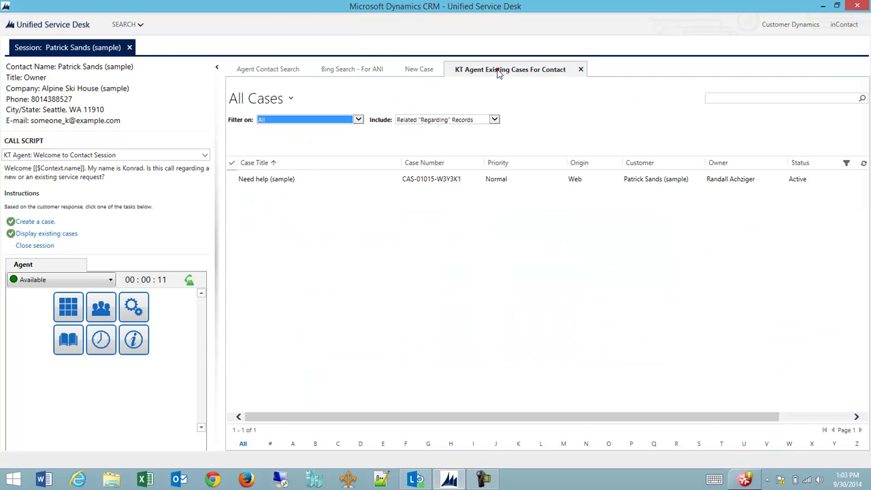
pyautogui.click(289, 71)
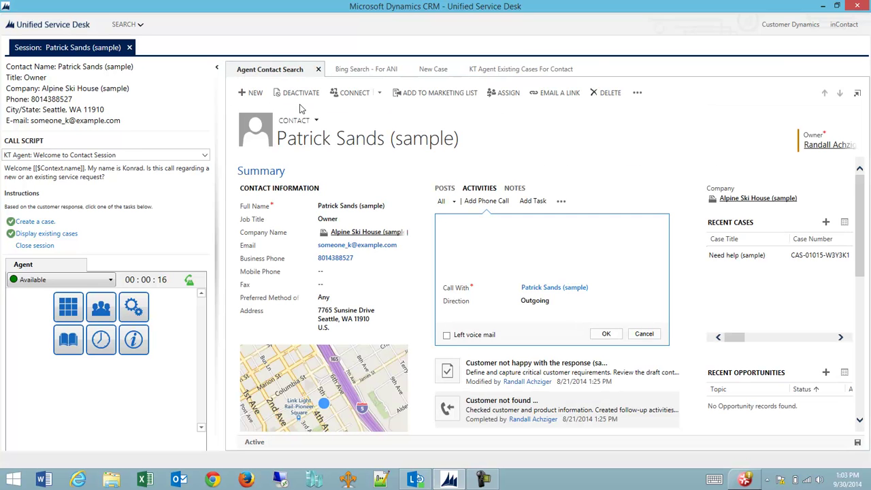
# Redial the contact-centre number from Lync's call history, choose menu option 1, and answer the incoming call in Unified Service Desk
pyautogui.click(415, 479)
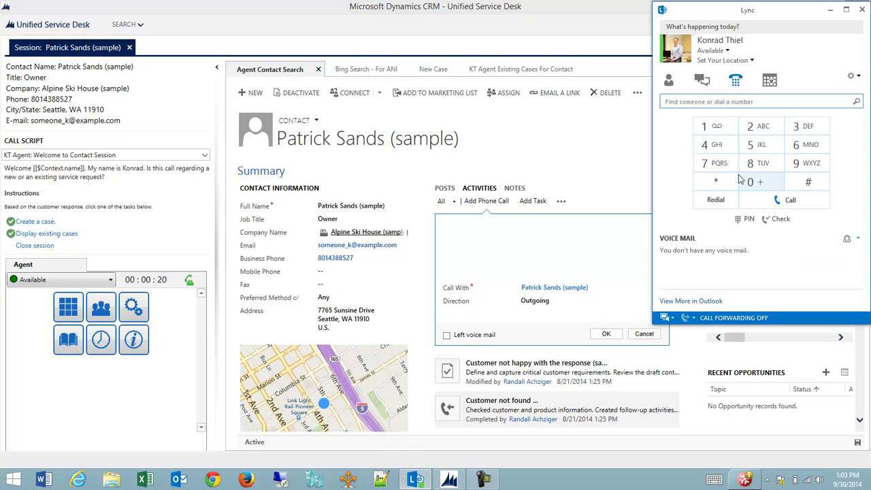
pyautogui.click(702, 82)
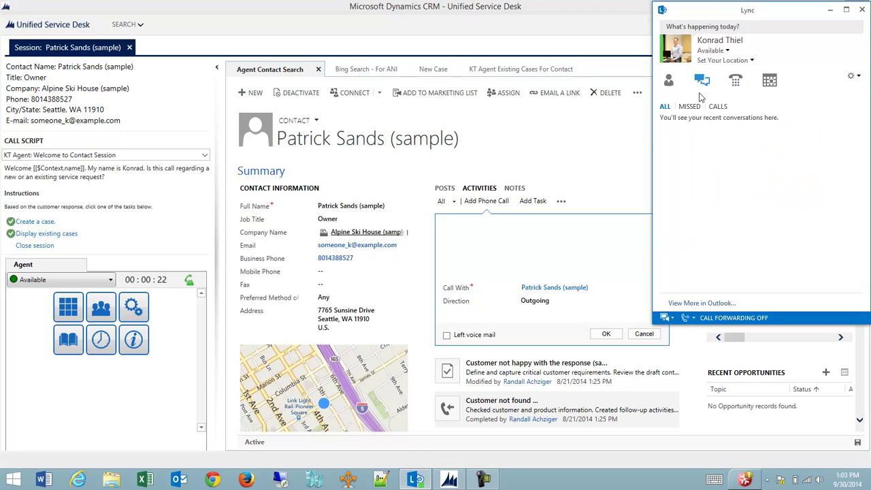
pyautogui.click(715, 107)
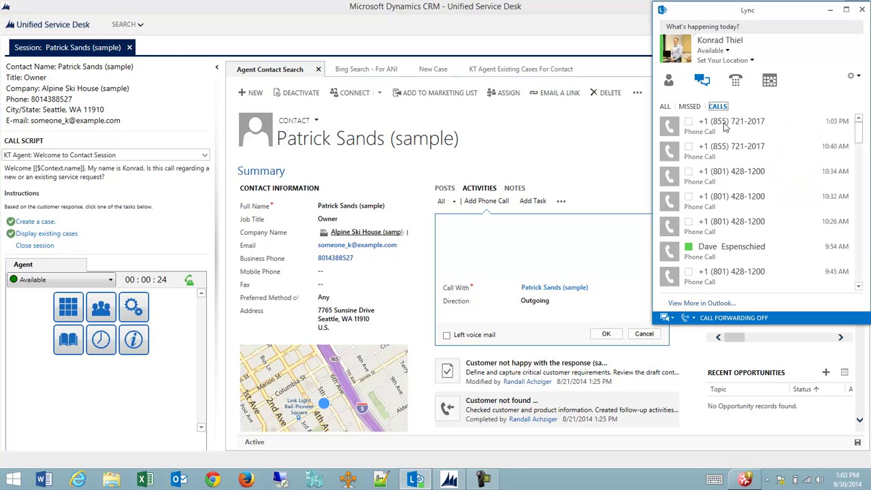
pyautogui.doubleClick(733, 126)
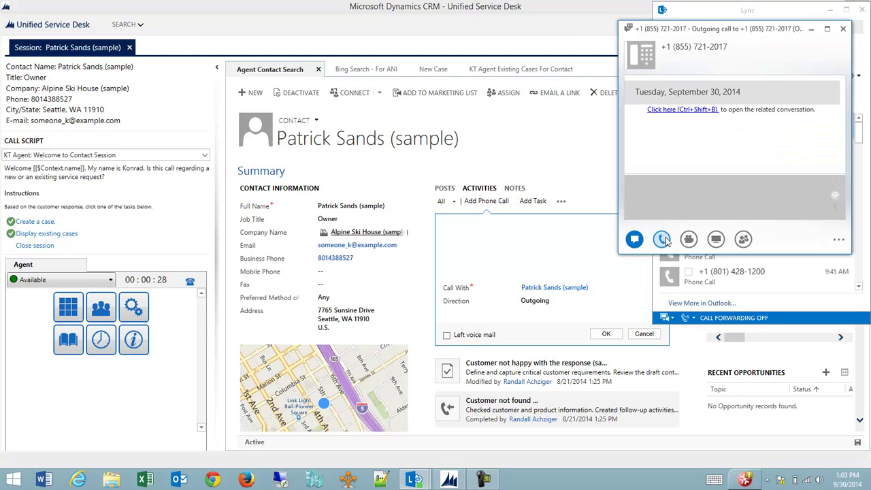
pyautogui.click(664, 238)
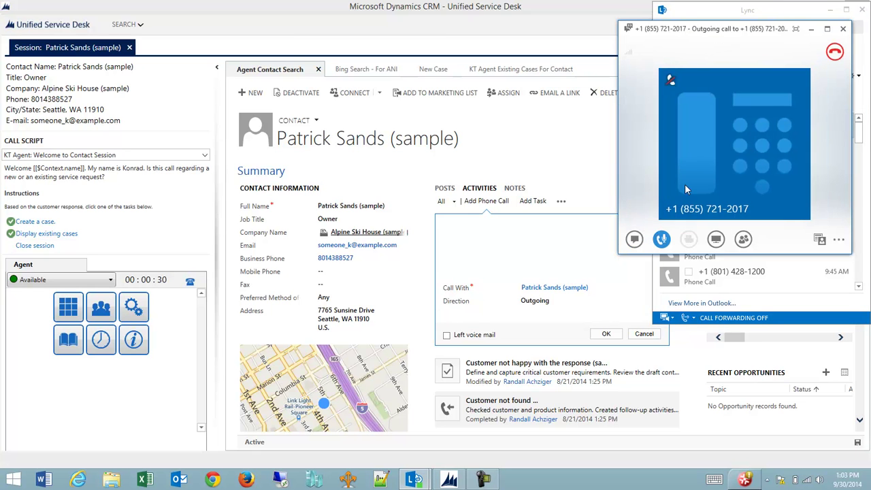
pyautogui.moveTo(665, 242)
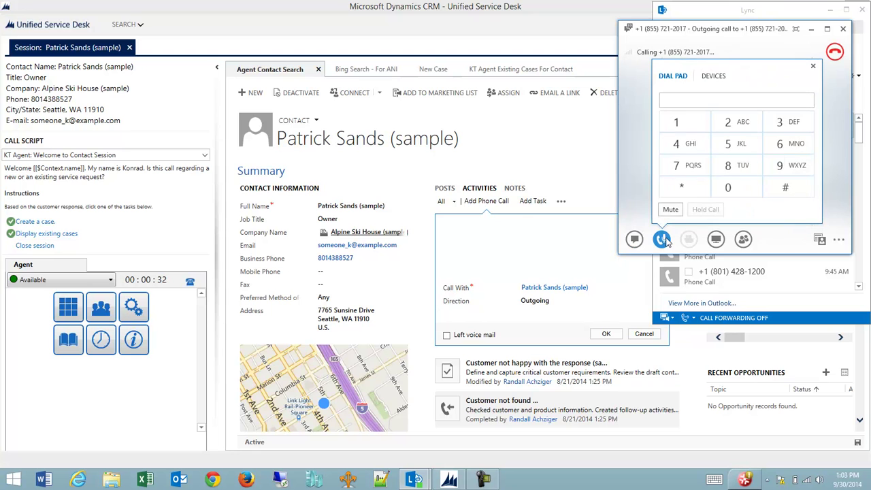
pyautogui.click(683, 125)
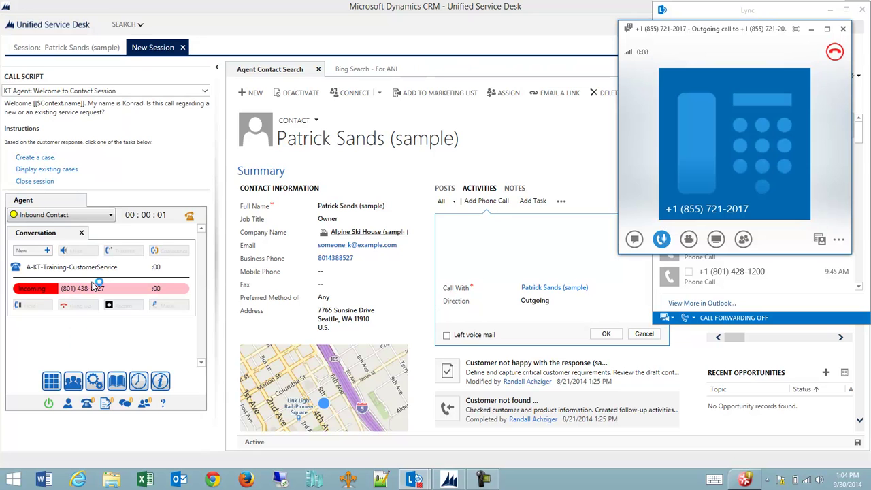
pyautogui.click(189, 219)
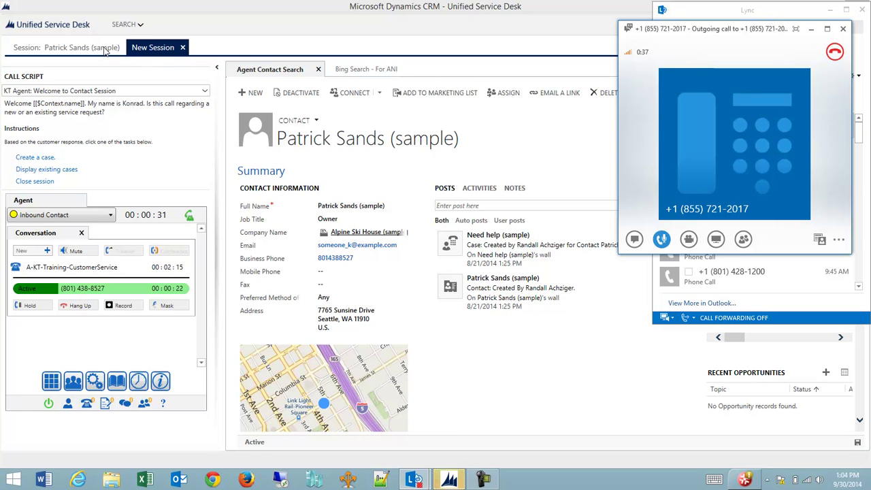
# Switch to the first contact session and check its Bing search, new case, existing cases and contact pages
pyautogui.click(62, 52)
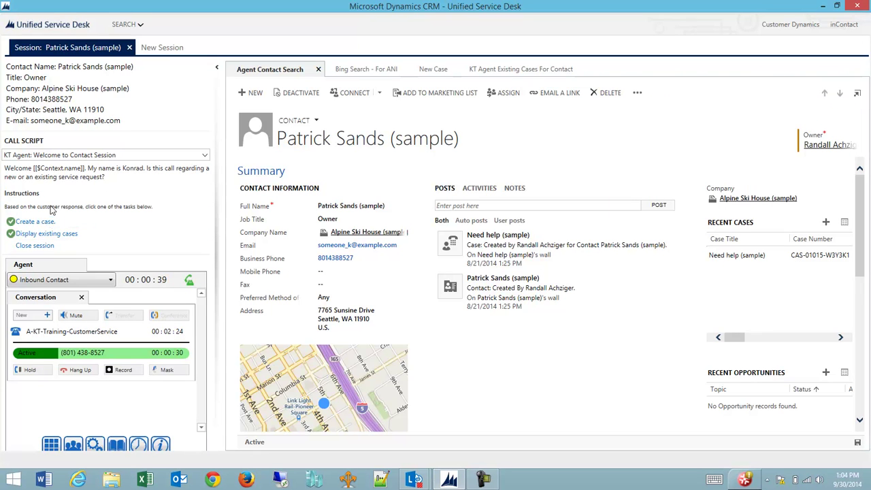
pyautogui.click(360, 70)
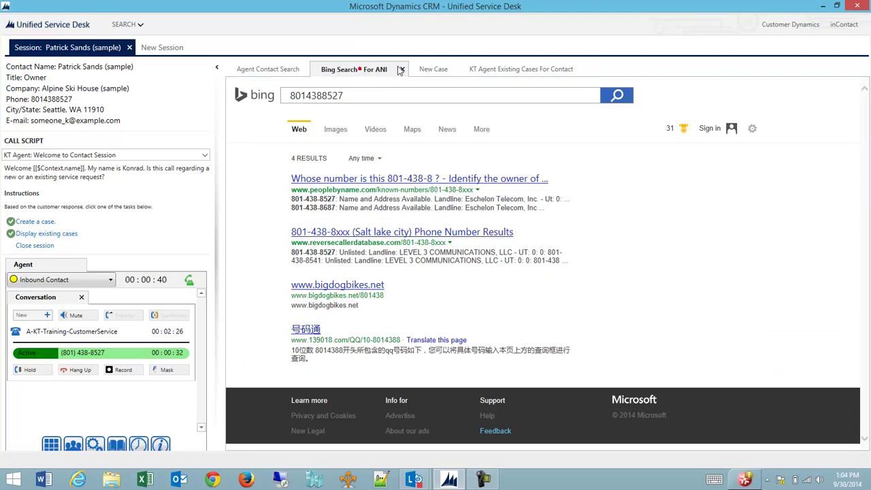
pyautogui.click(446, 71)
pyautogui.click(500, 71)
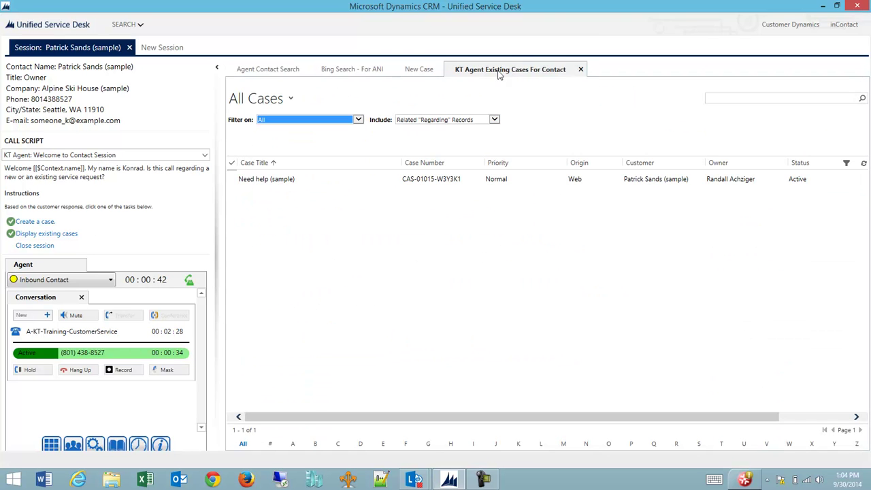
pyautogui.click(279, 71)
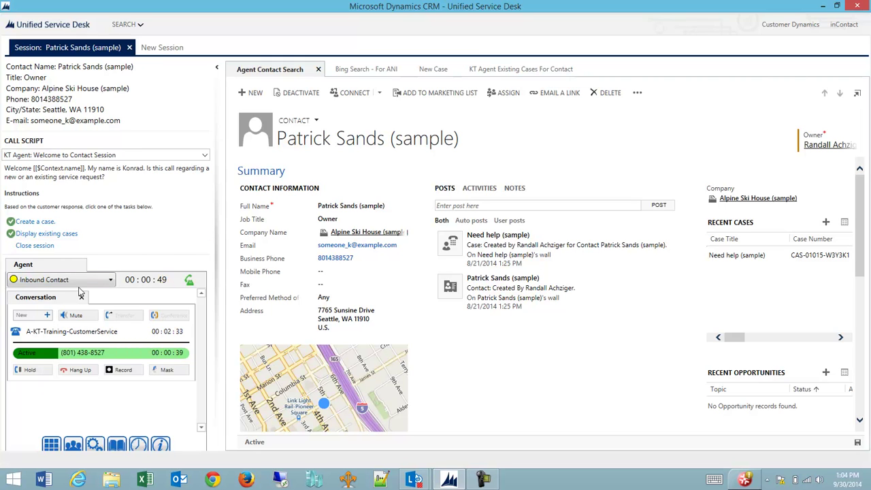
# In the new session, open a new case from the call script and bring up the accounts search
pyautogui.click(162, 49)
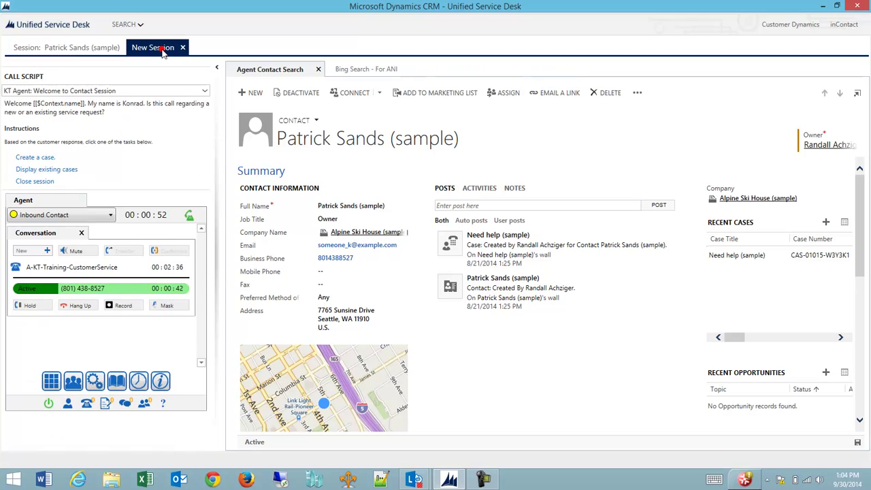
pyautogui.click(48, 161)
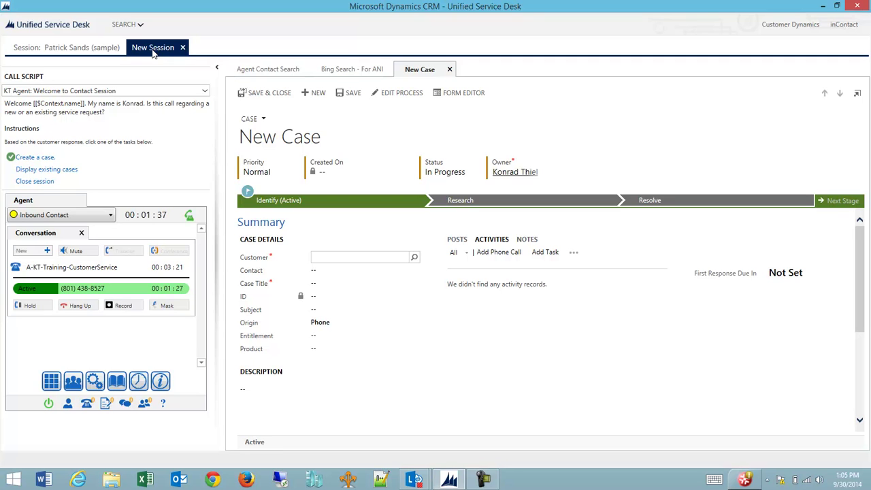
pyautogui.click(129, 25)
pyautogui.click(107, 41)
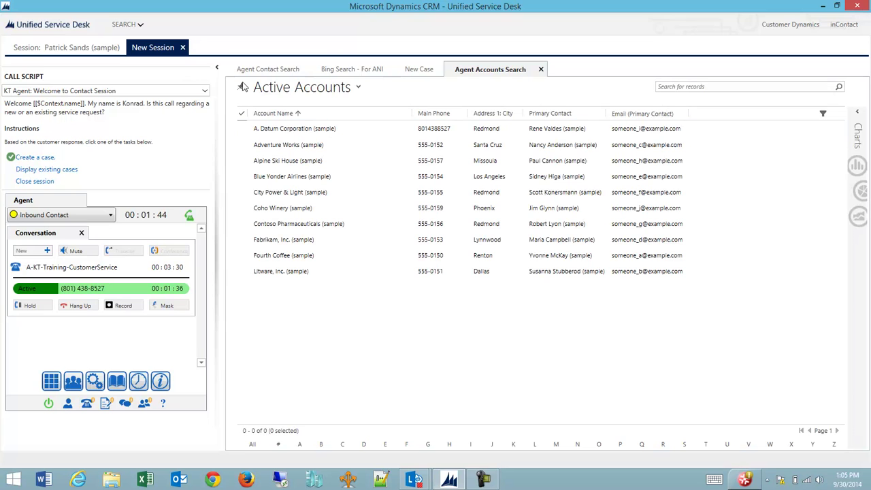
# Search the active accounts for "contoso" and open the Contoso Pharmaceuticals (sample) account in its own session
pyautogui.click(736, 87)
pyautogui.write('contoso')
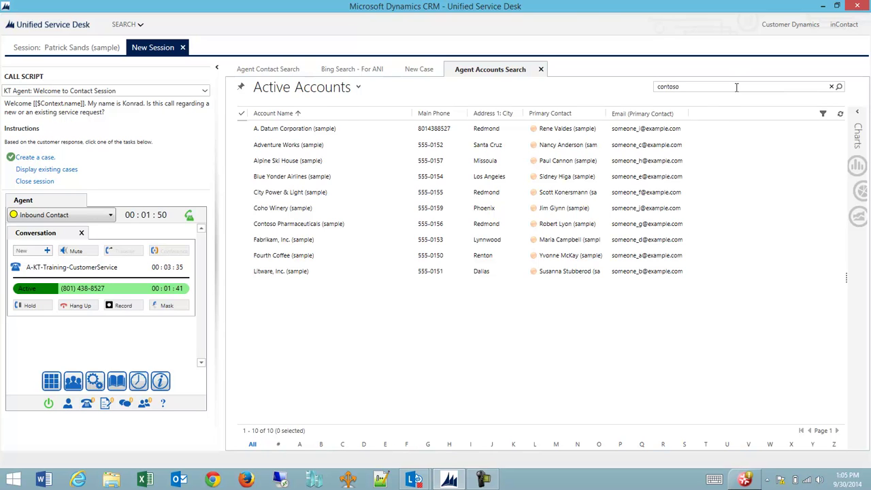
pyautogui.press('Return')
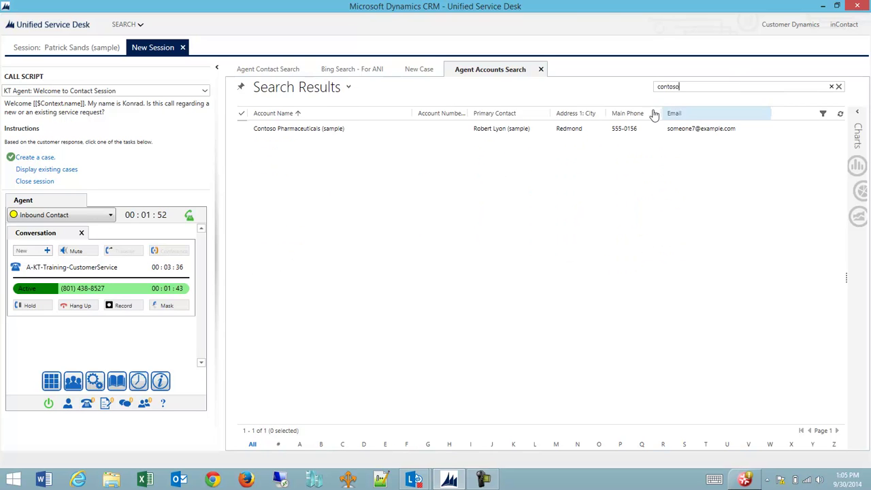
pyautogui.doubleClick(397, 132)
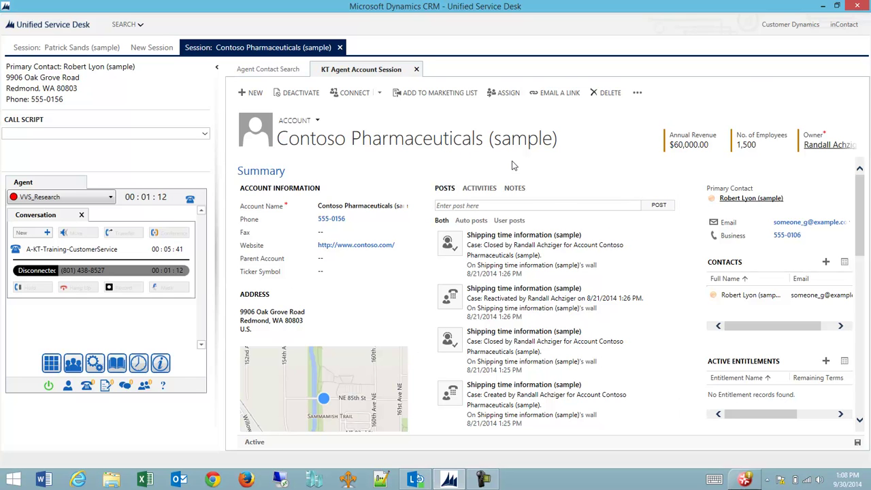
# Load the inContact website in the account session and view it, then request the Customer Dynamics website
pyautogui.click(842, 27)
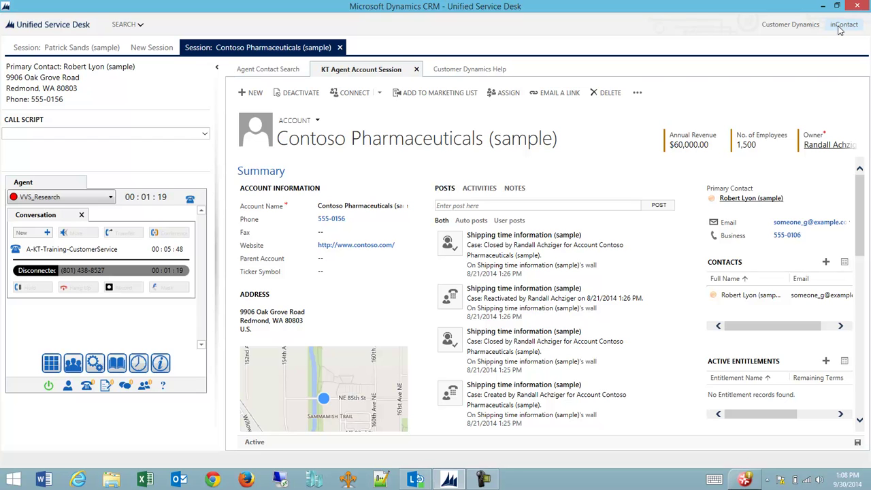
pyautogui.click(471, 70)
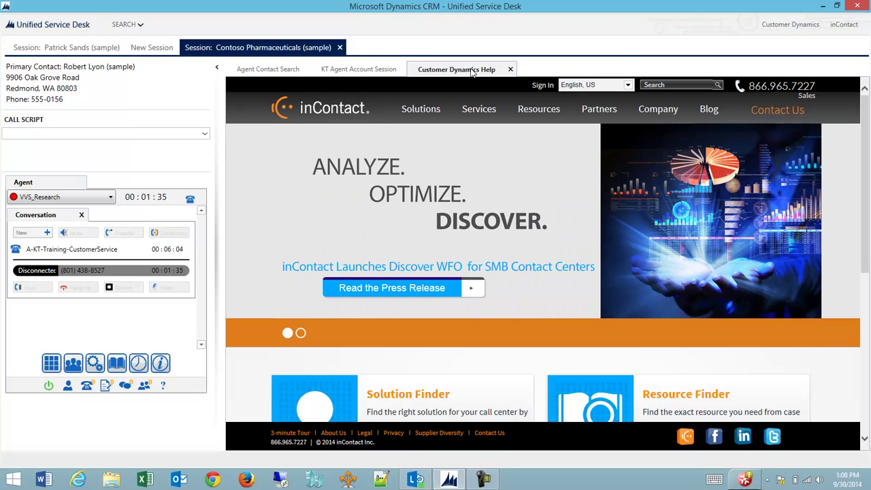
pyautogui.click(784, 25)
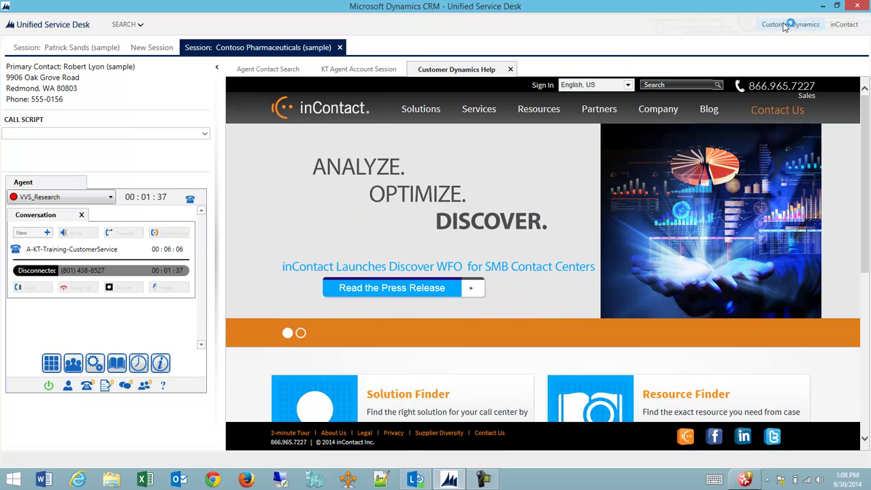